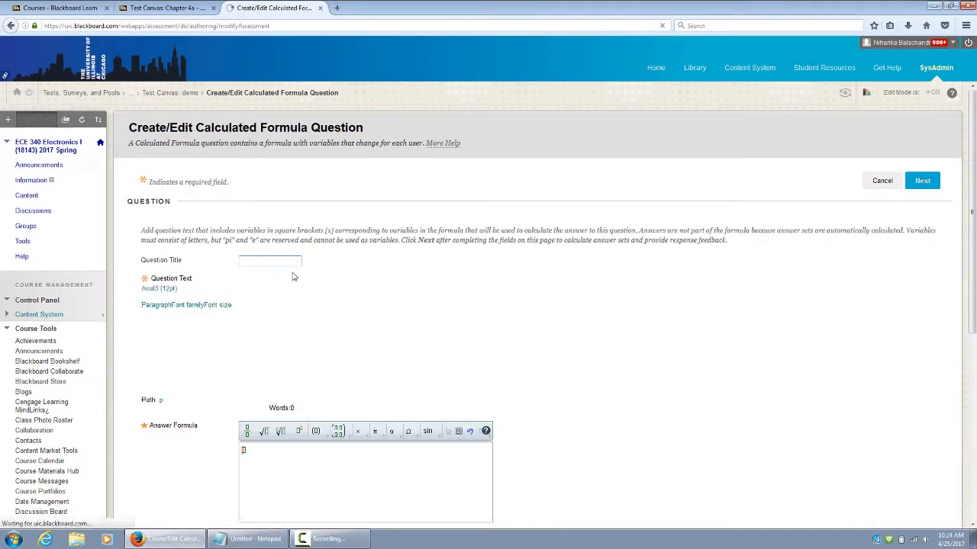
- Title the calculated formula question Example Question
type("x")
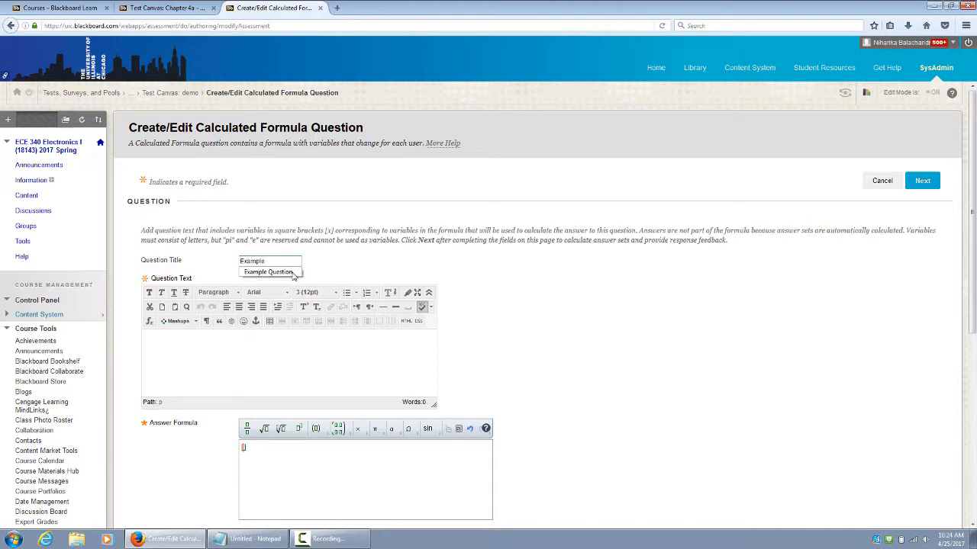
type("ample")
left_click(292, 272)
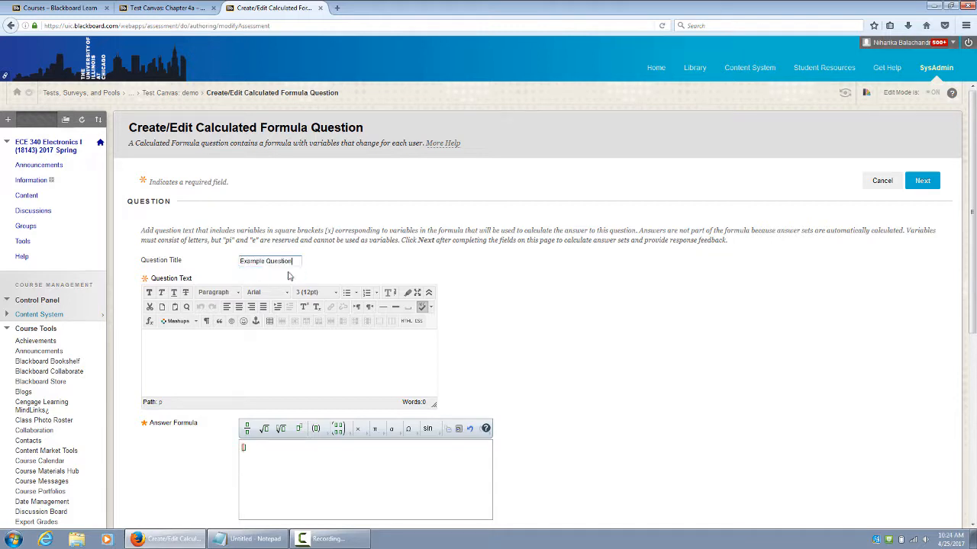
- Enter question text asking the conducting fraction for an ideal silicon diode (VD = 0.7V), 12 V battery and vs of [a] V (rms) at 60 Hz
left_click(197, 342)
type("Assuming we have an ideal silicon diode that only conducts at VD = 0.7V and is charging a 12 V battery. If vs is [a] V (rms) at 60 Hz, what fraction of the cycle is the diode conducting ?  Use three significant digits and fixed point notation.")
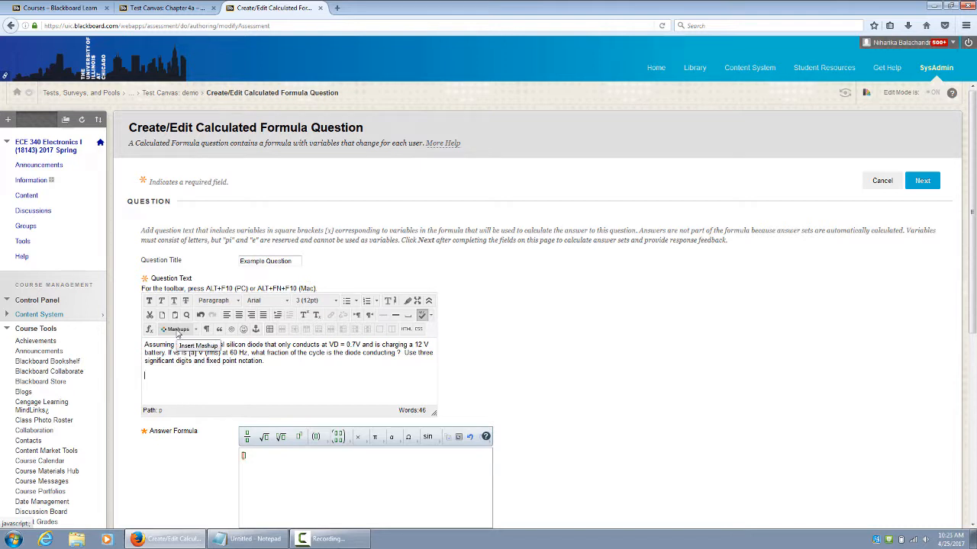
- Start a Flickr photo mashup in the question text and search for photos using the photo owner's username as the keyword
left_click(195, 330)
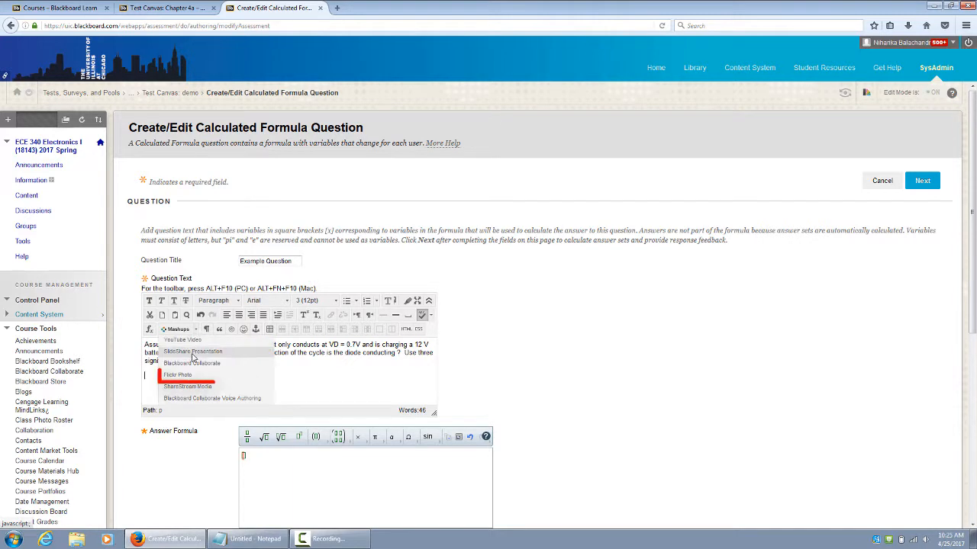
left_click(188, 375)
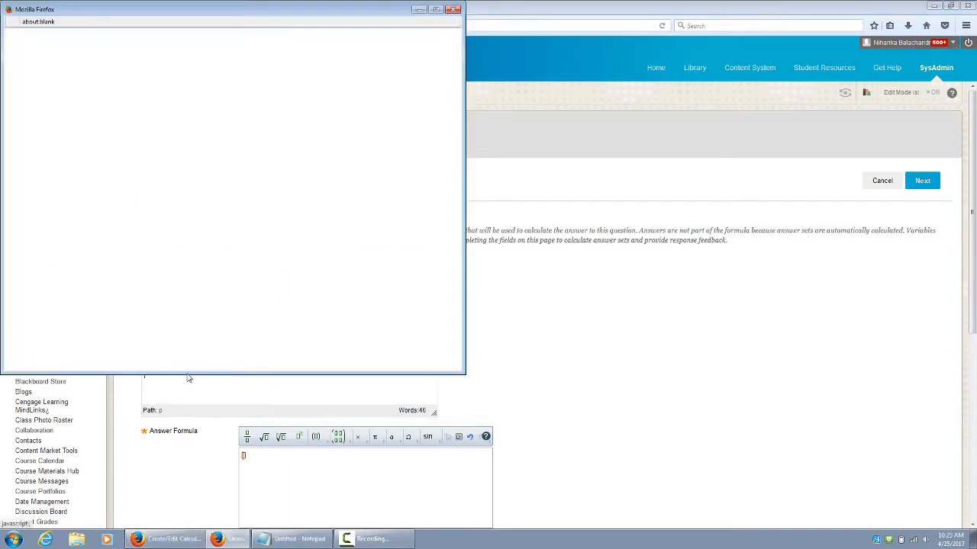
left_click(205, 99)
type("adfe")
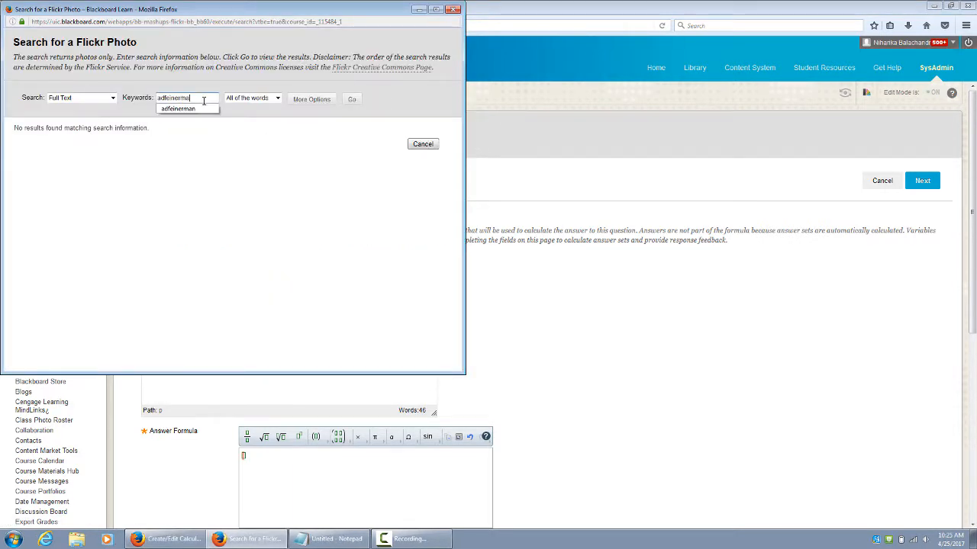
type("inerma")
left_click(352, 99)
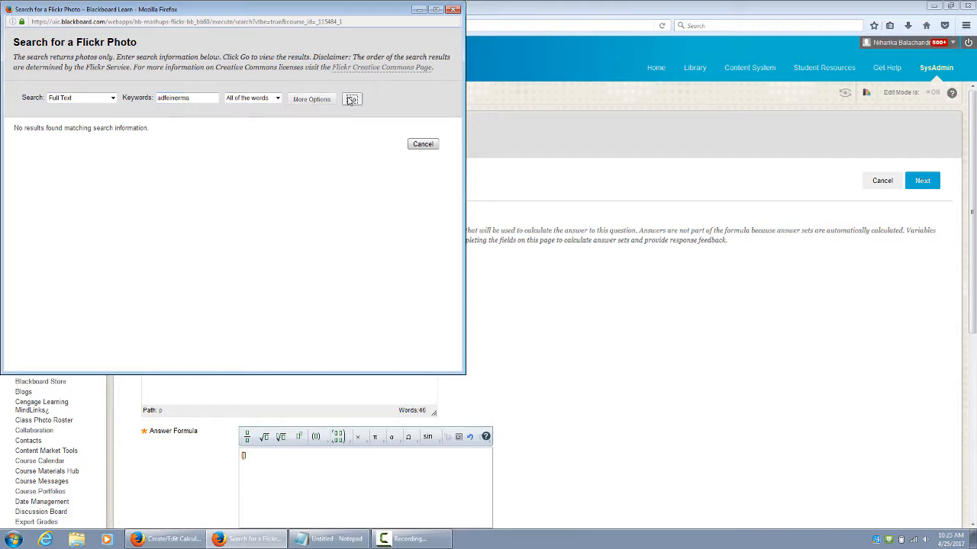
left_click(203, 99)
left_click(183, 127)
left_click(352, 99)
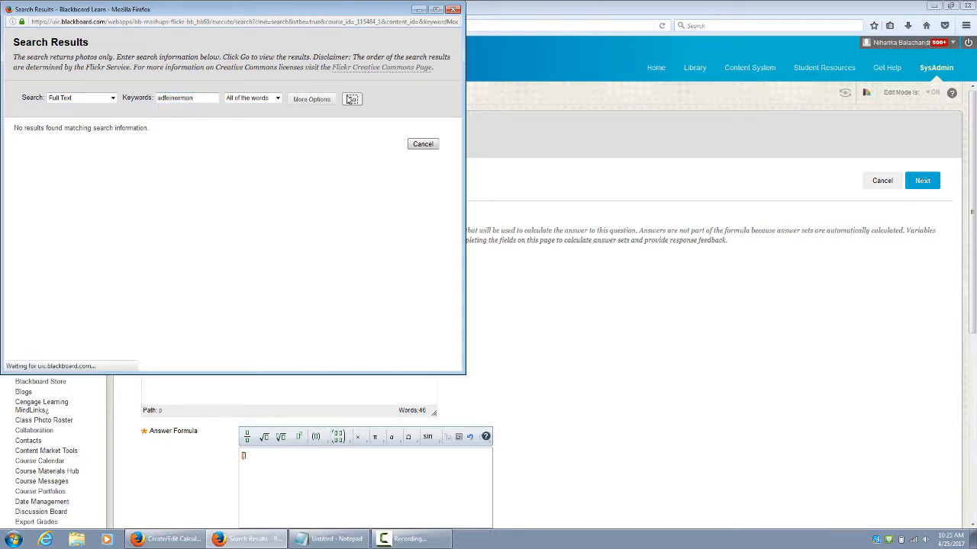
- Sort the photo results by Date Posted and select the Trickle_charger photo on the second results page
left_click(411, 170)
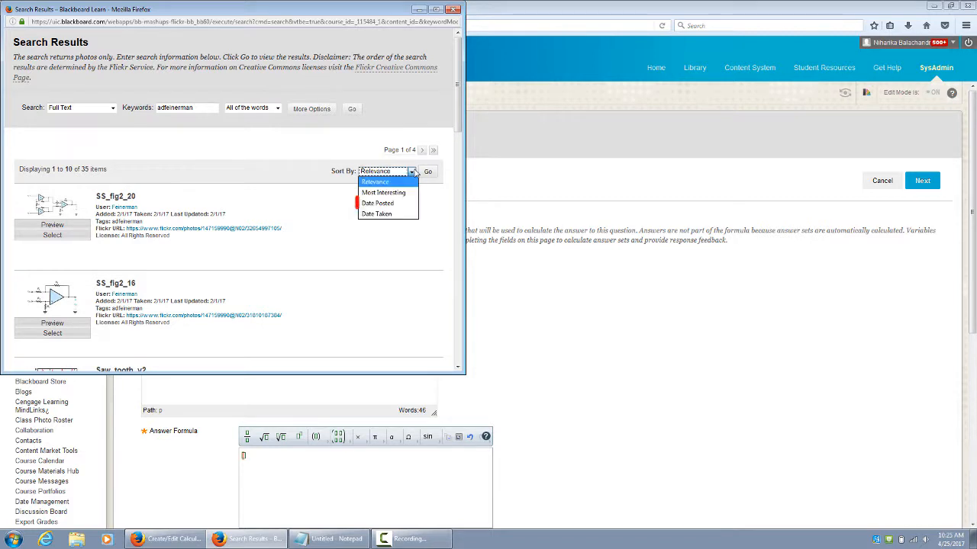
left_click(396, 203)
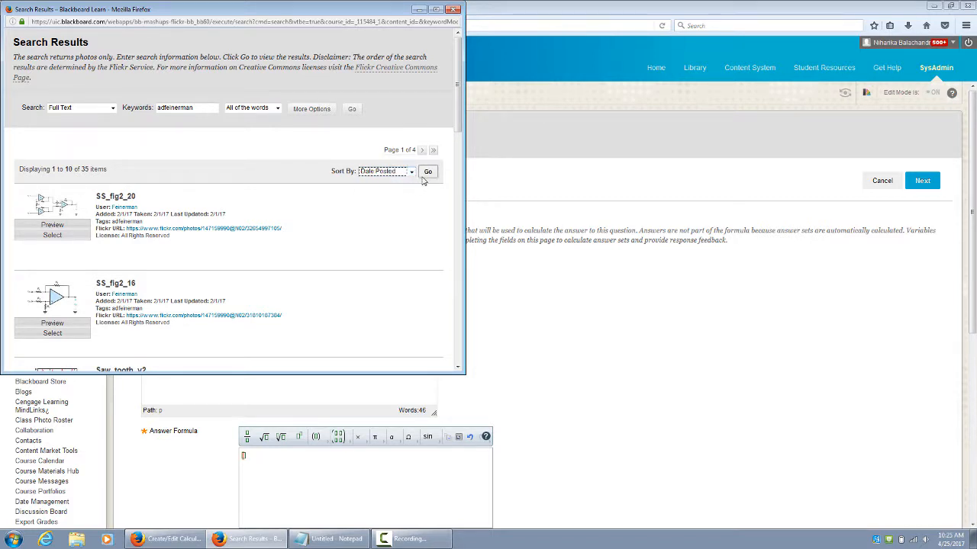
left_click(427, 171)
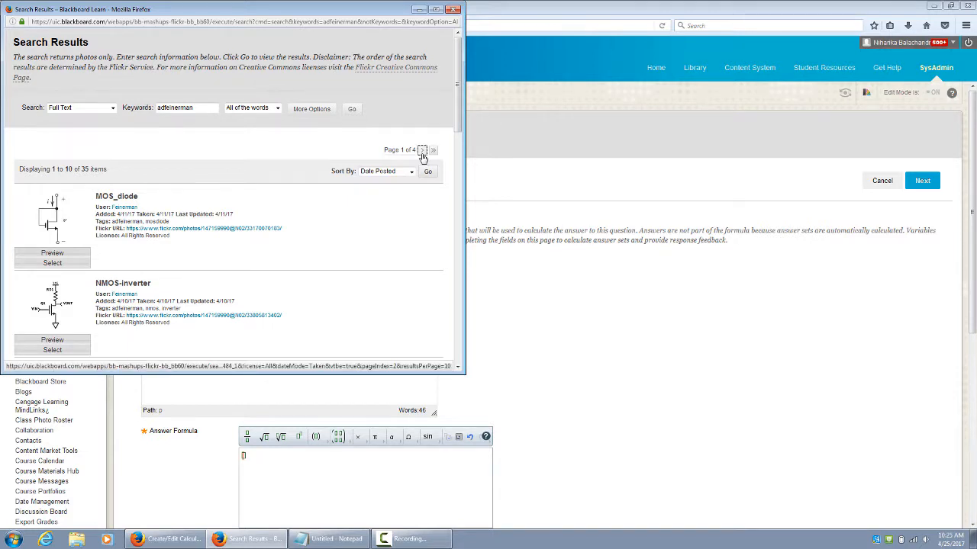
left_click(423, 153)
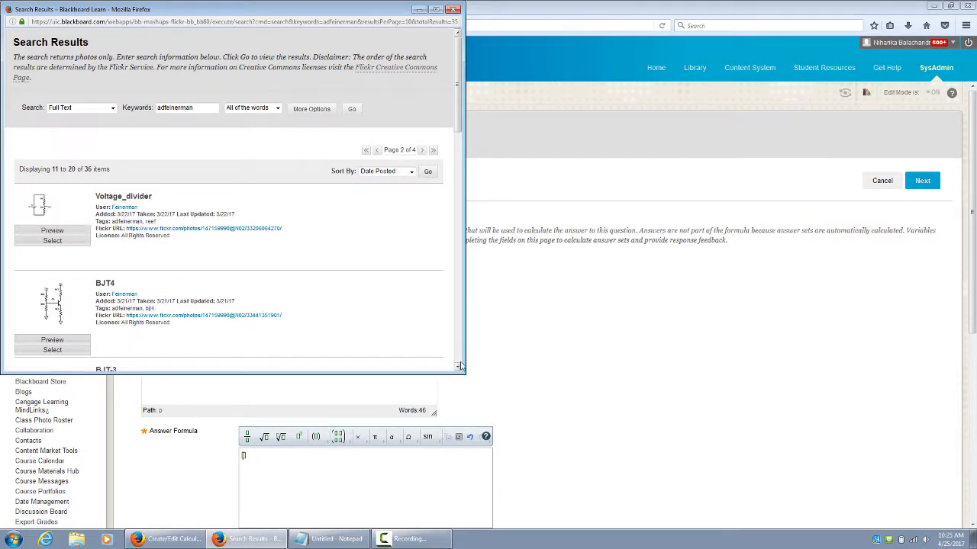
scroll(457, 368, "down", 10)
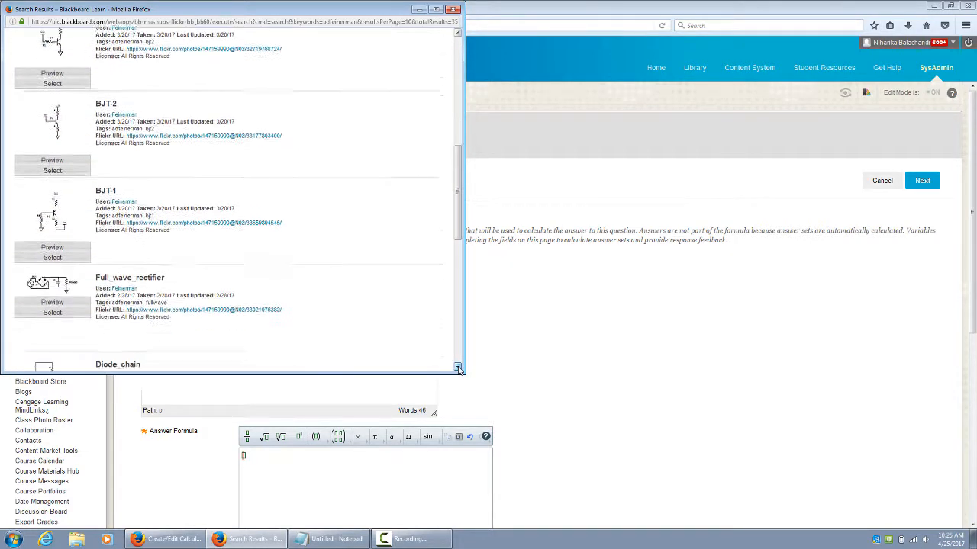
scroll(457, 369, "down", 7)
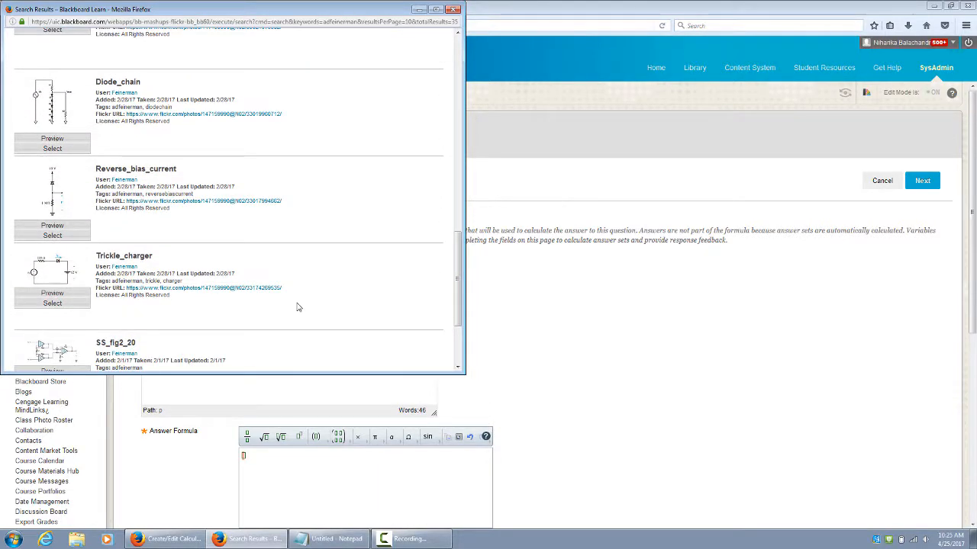
left_click(53, 303)
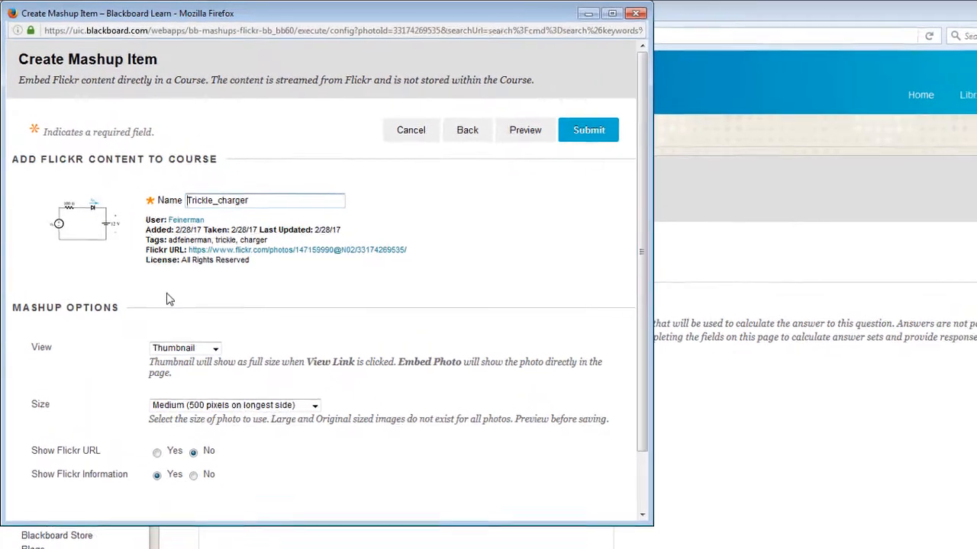
- Insert the photo as Embed Photo at Small (240 pixels on longest side) with Show Flickr Information set to No
left_click(224, 361)
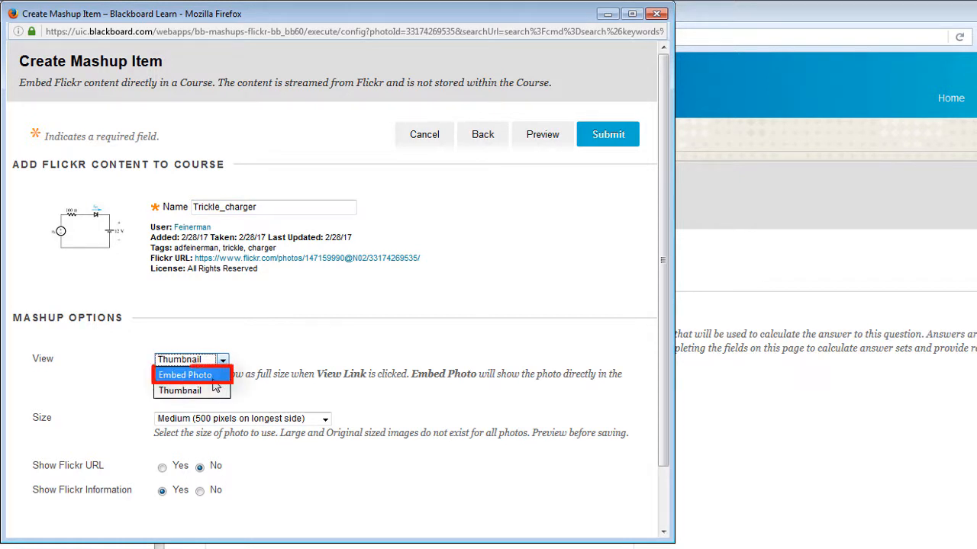
left_click(215, 387)
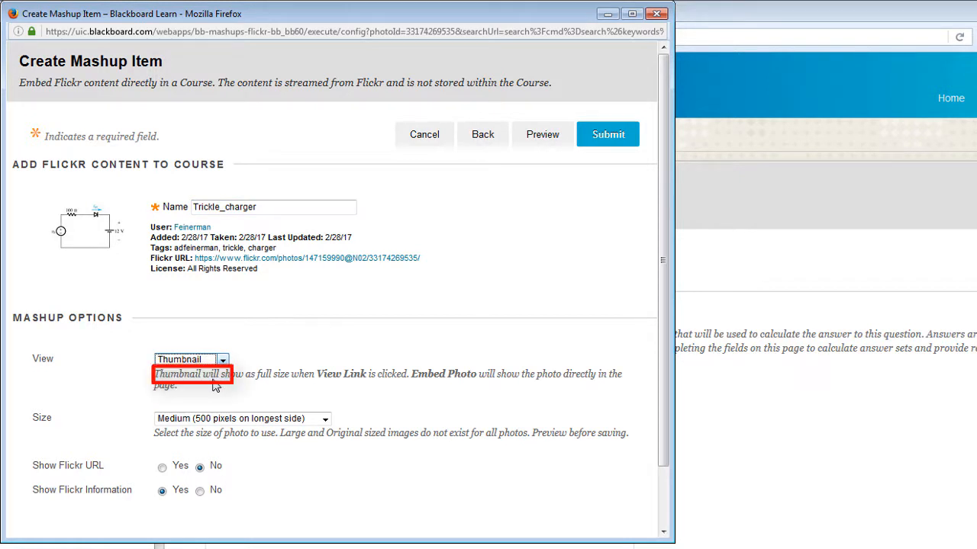
left_click(324, 421)
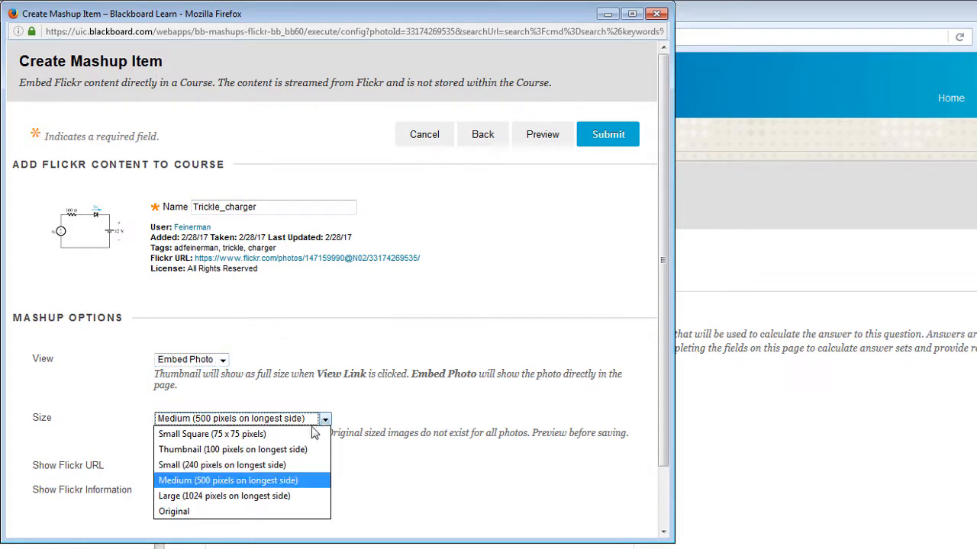
left_click(283, 465)
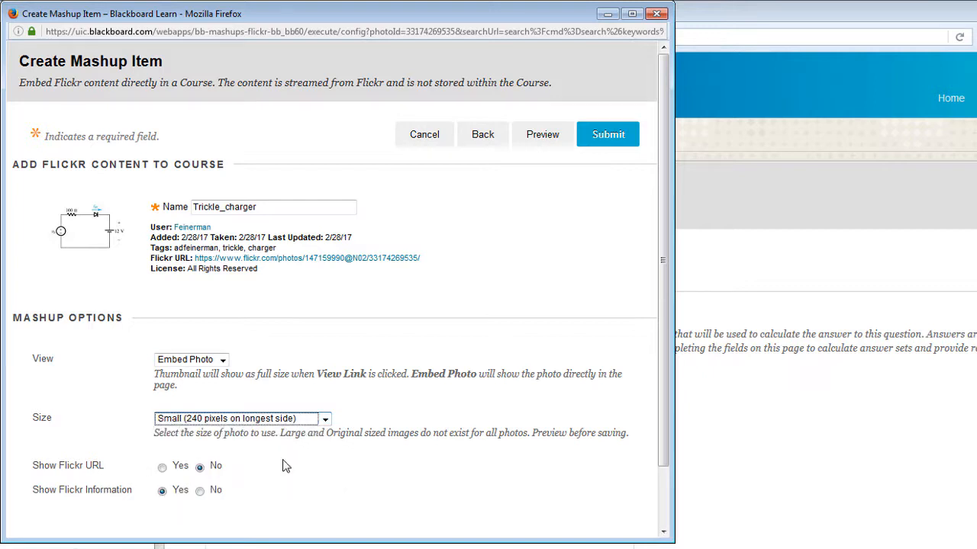
left_click(200, 491)
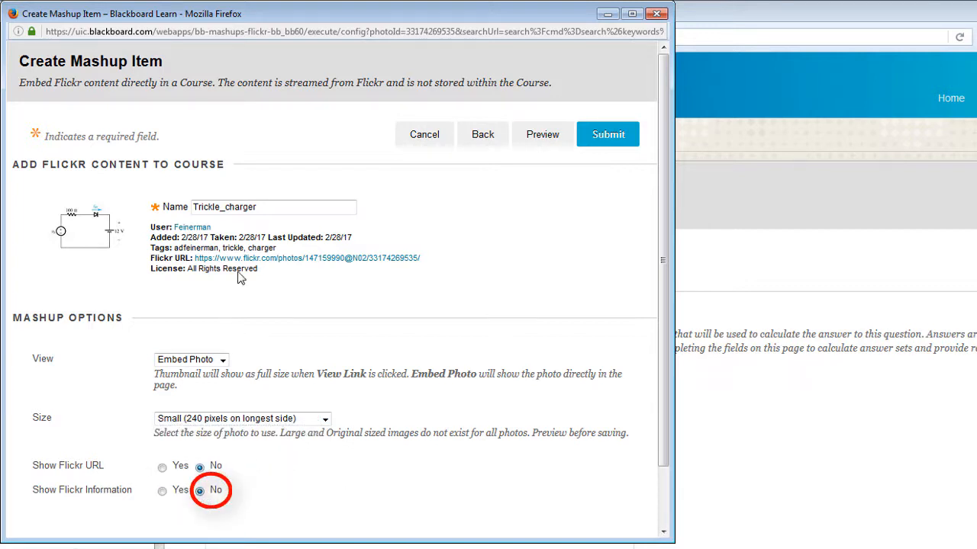
left_click(585, 137)
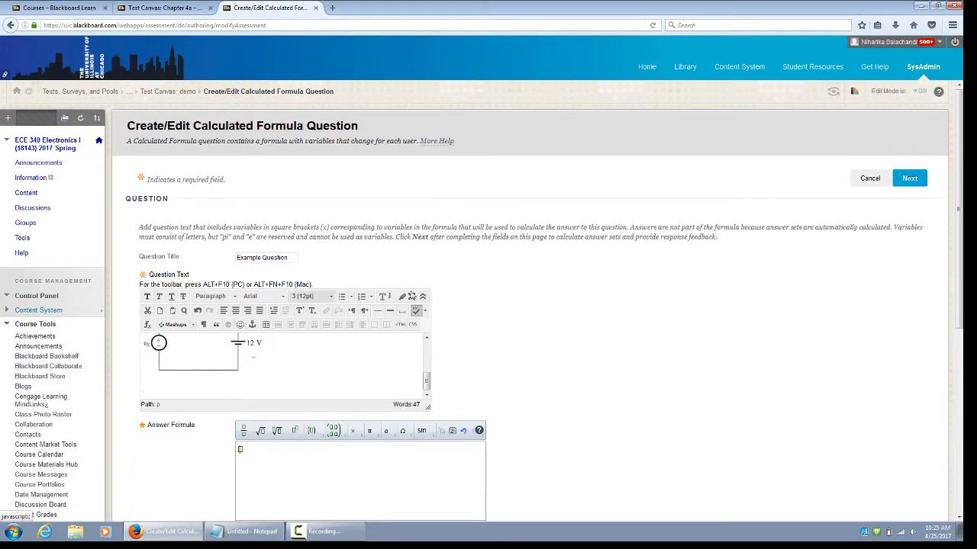
- Delete the Trickle_charger caption above the embedded circuit image in the question text
scroll(290, 375, "up", 3)
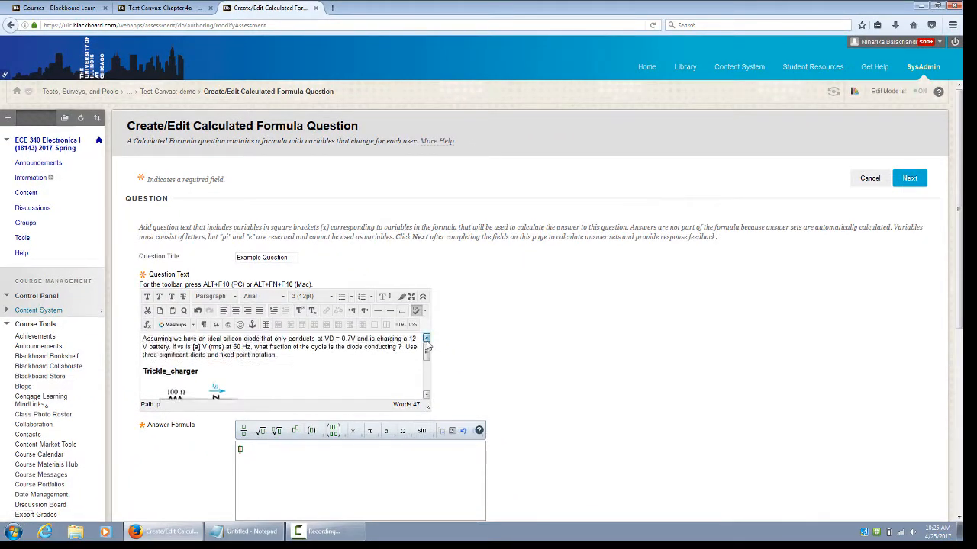
left_click(290, 375)
key("BackSpace")
key("BackSpace")
key("BackSpace")
key("BackSpace")
key("BackSpace")
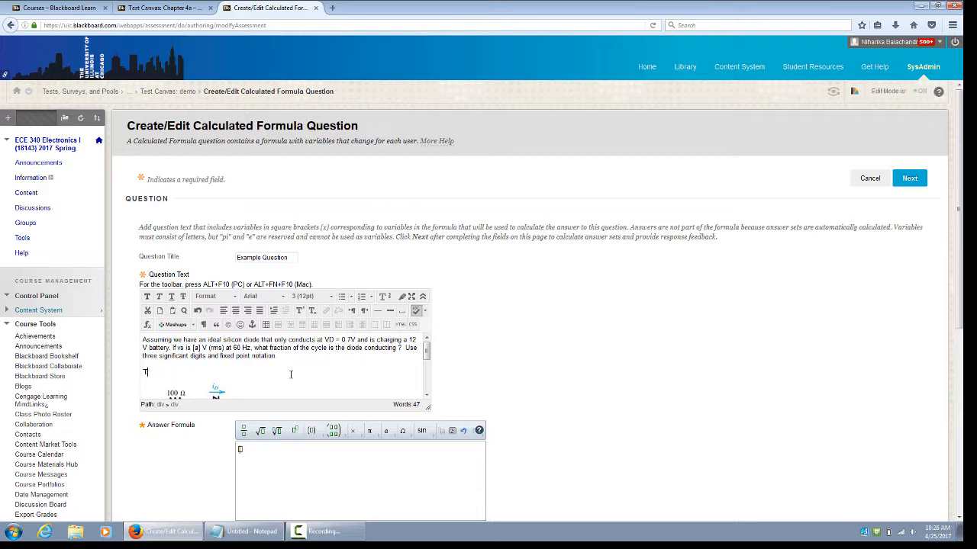
key("BackSpace")
key("BackSpace")
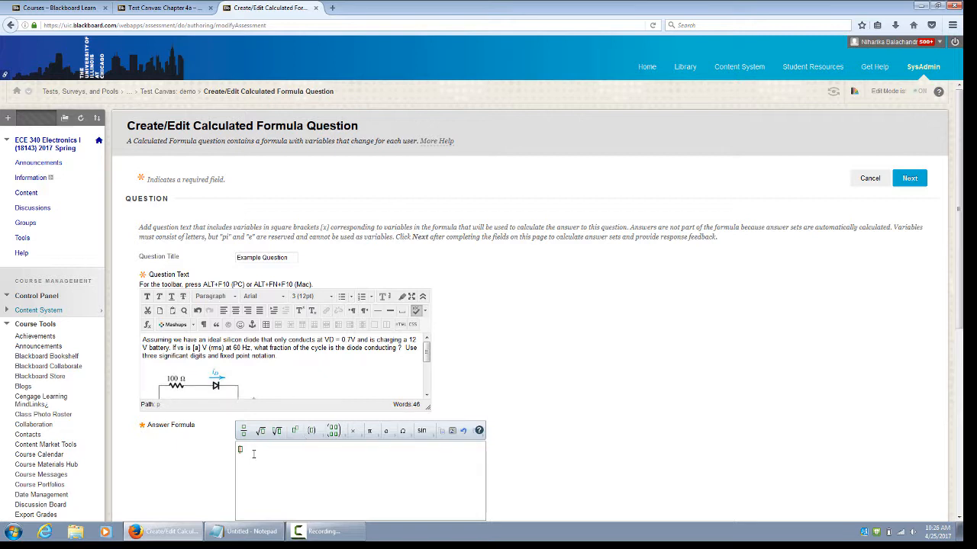
- Build the answer formula as the fraction acos(12.7/(a×√2)) over π
left_click(243, 431)
type("acos")
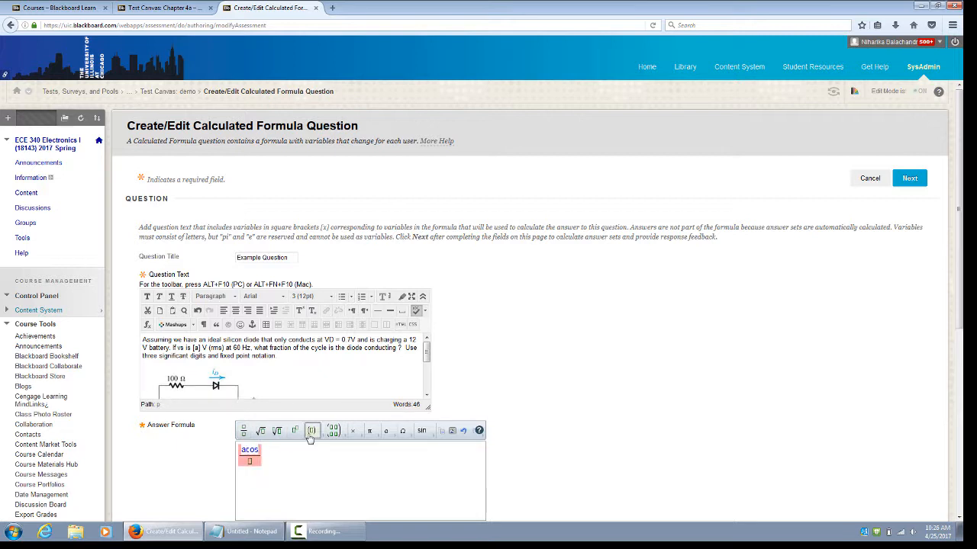
left_click(311, 431)
left_click(243, 431)
type("12")
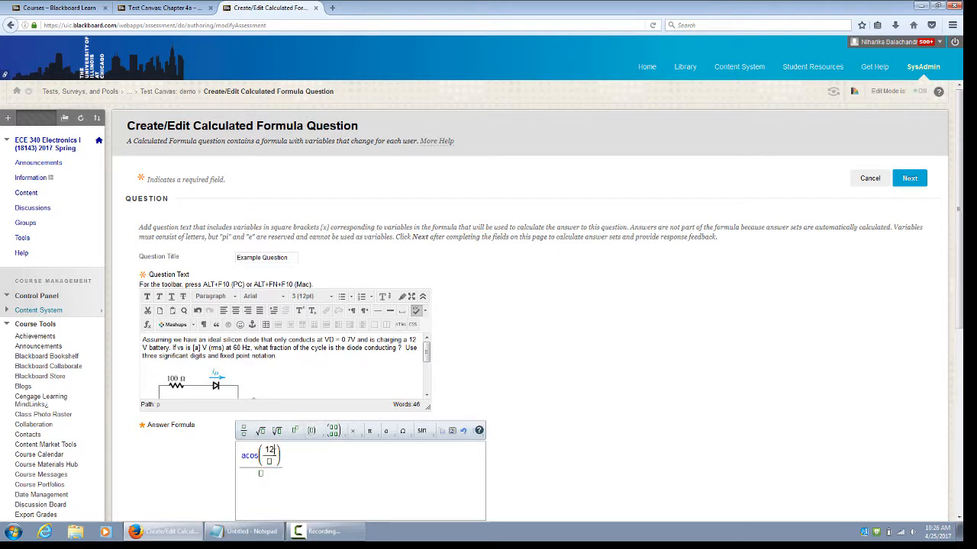
type(".7")
type("a*")
left_click(261, 432)
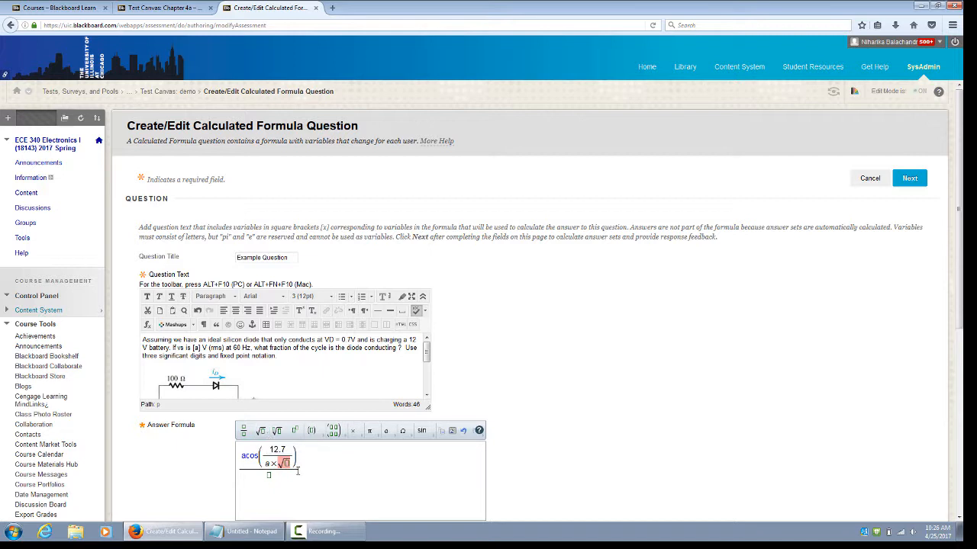
type("2")
left_click(369, 431)
- Set the answer range to plus or minus 2 percent and continue to the variable definitions
scroll(957, 519, "down", 5)
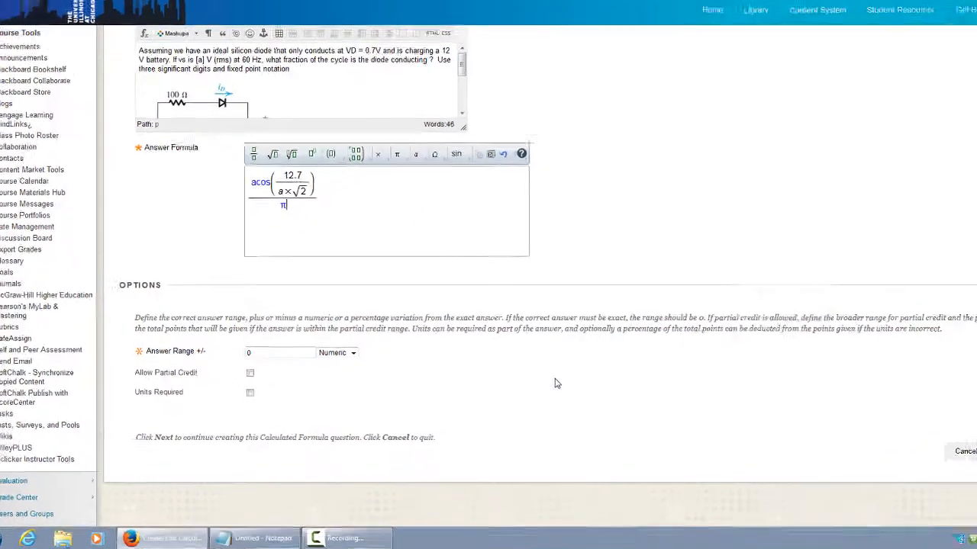
left_click(465, 276)
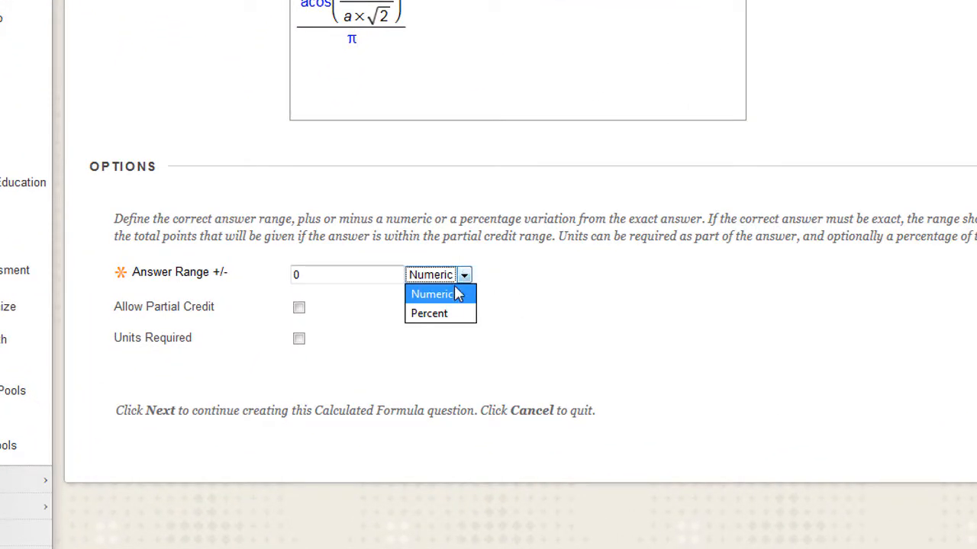
left_click(447, 313)
left_click_drag(372, 275, 257, 280)
type("2")
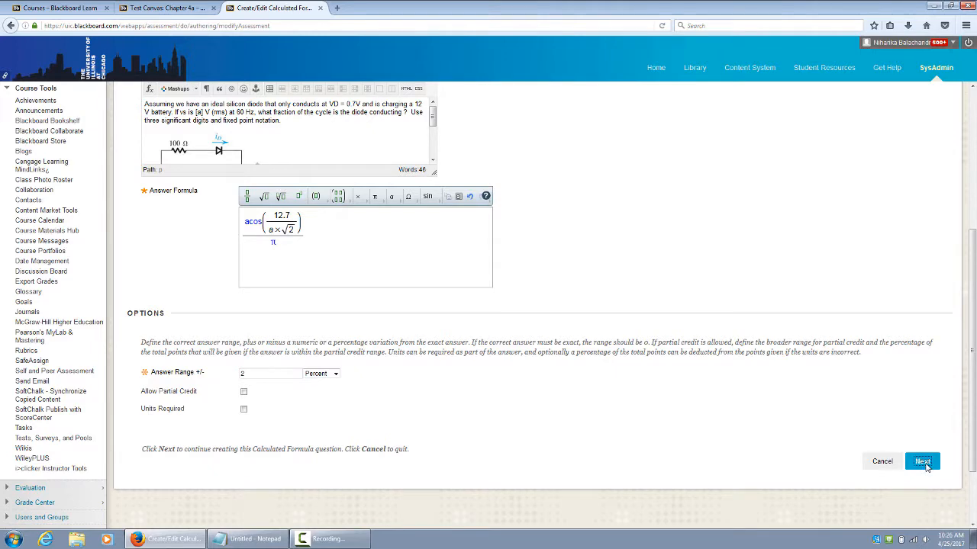
left_click(923, 461)
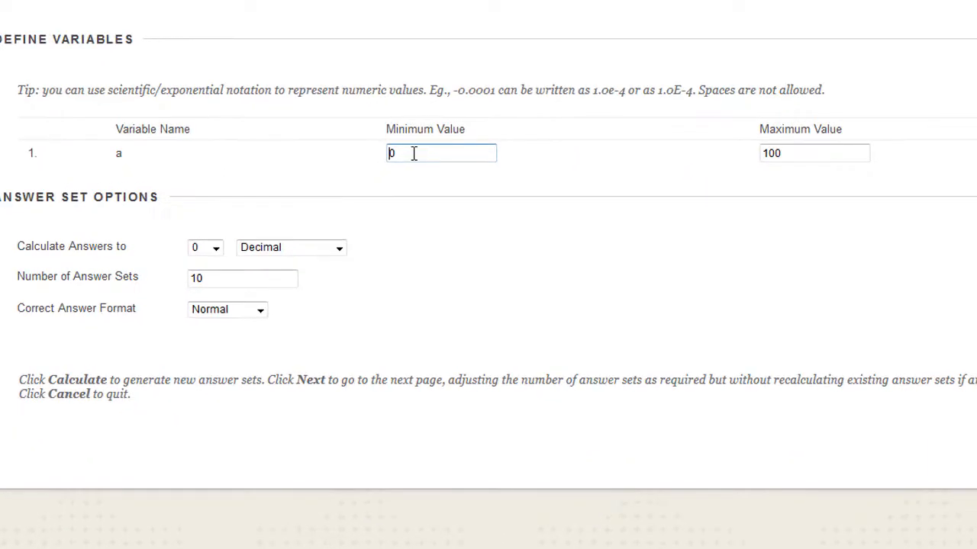
- Define variable a with a minimum of 9.9, a maximum of 29.9 and 1 decimal place
double_click(362, 263)
type("9.9")
double_click(781, 153)
type("29.")
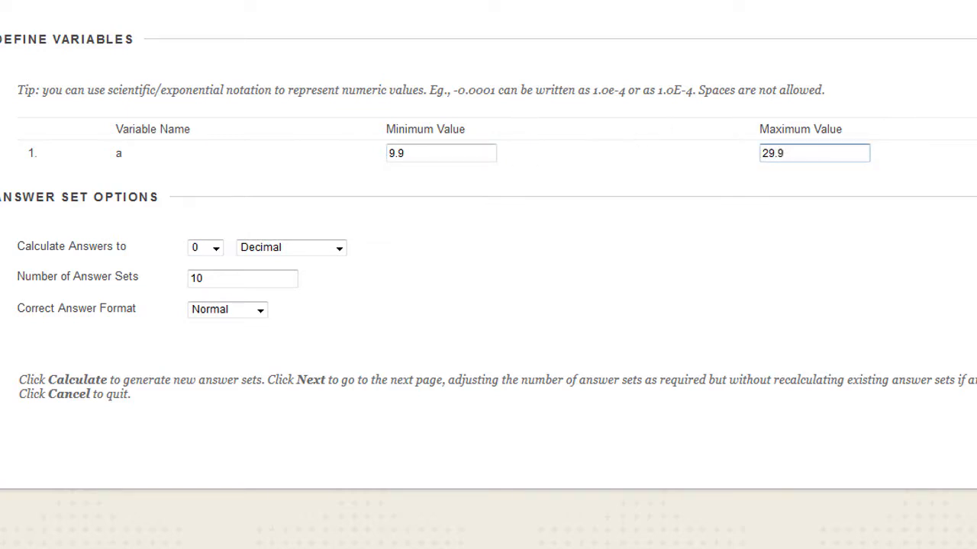
key("Tab")
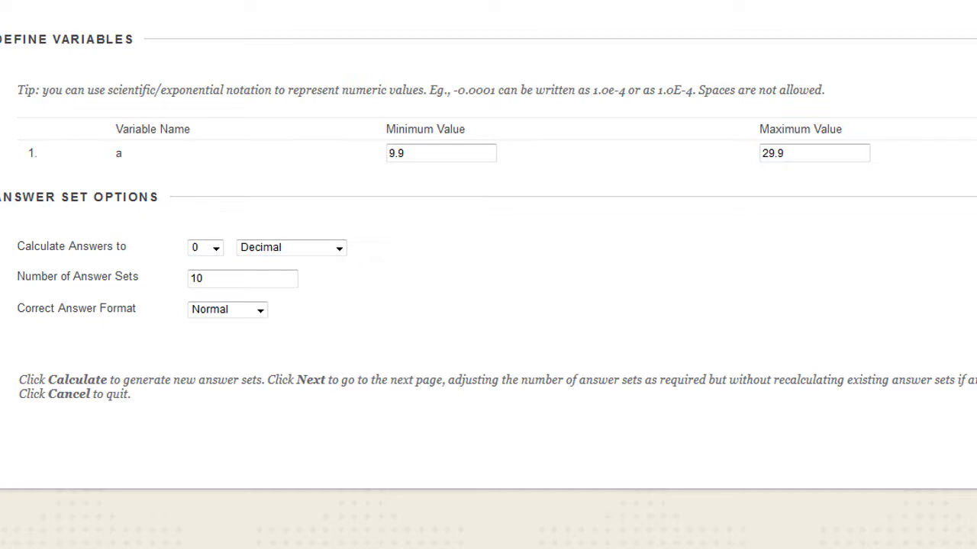
- Set the answers to be calculated to 3 significant figures
left_click(347, 248)
left_click(310, 284)
left_click(216, 248)
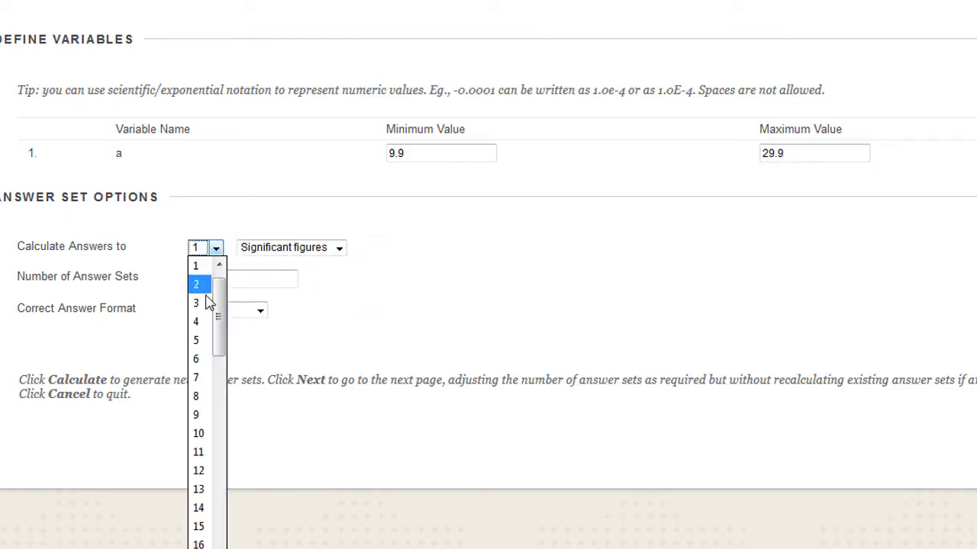
left_click(203, 301)
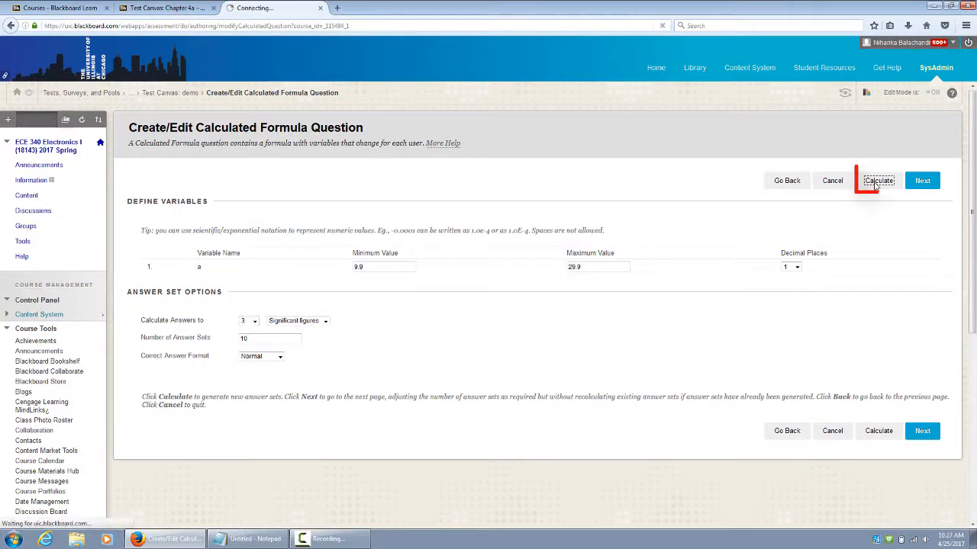
- Calculate the answer sets from the defined variable range and answer options
left_click(877, 182)
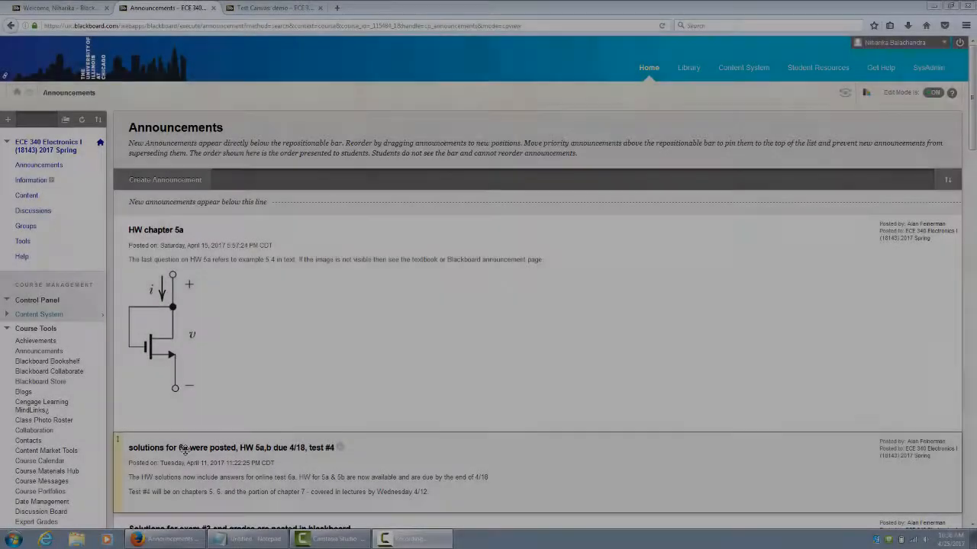
- Open the demo test for editing from the course's list of tests
scroll(184, 451, "down", 4)
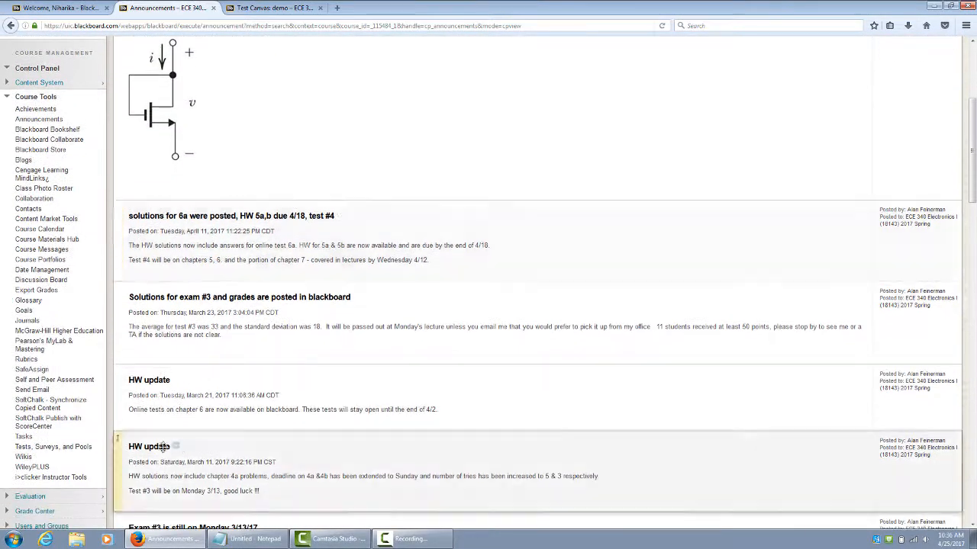
left_click(59, 451)
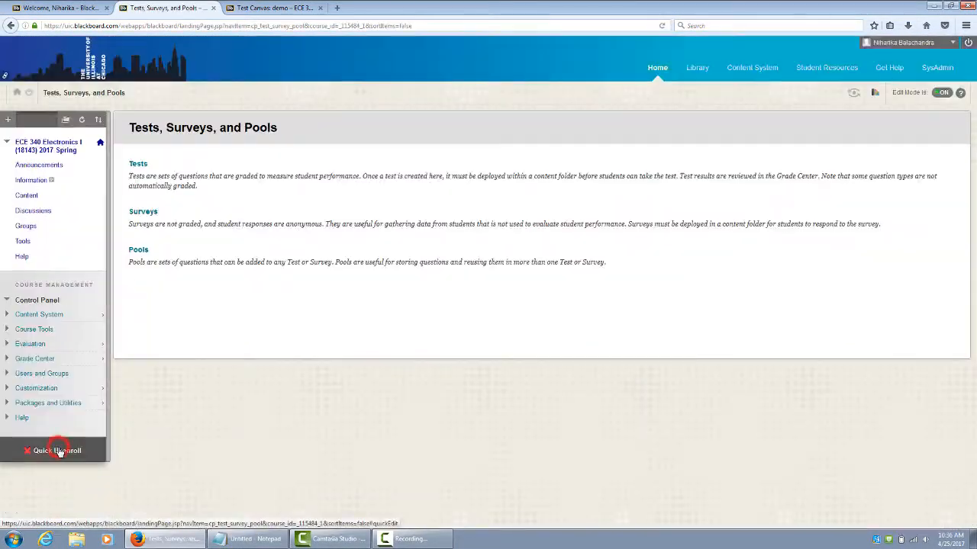
left_click(138, 164)
left_click(157, 421)
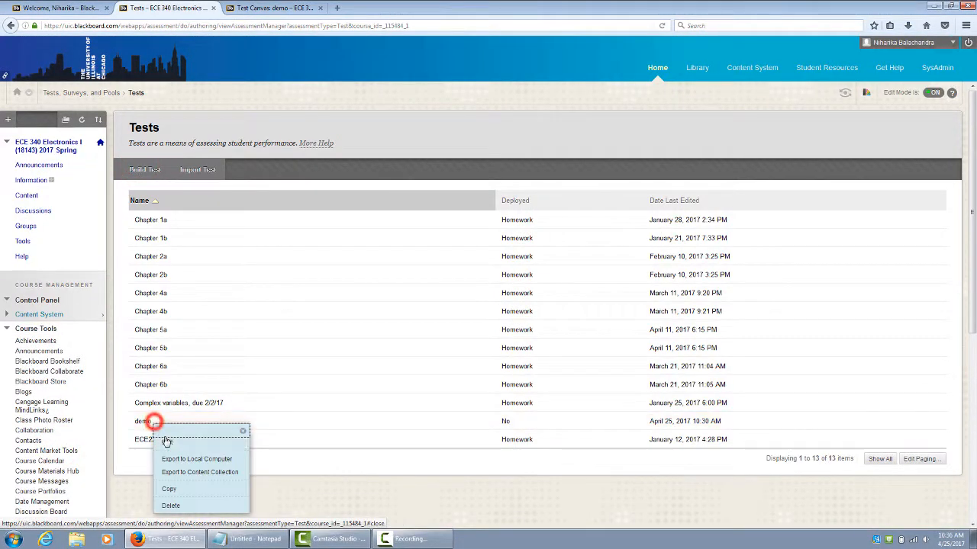
left_click(174, 445)
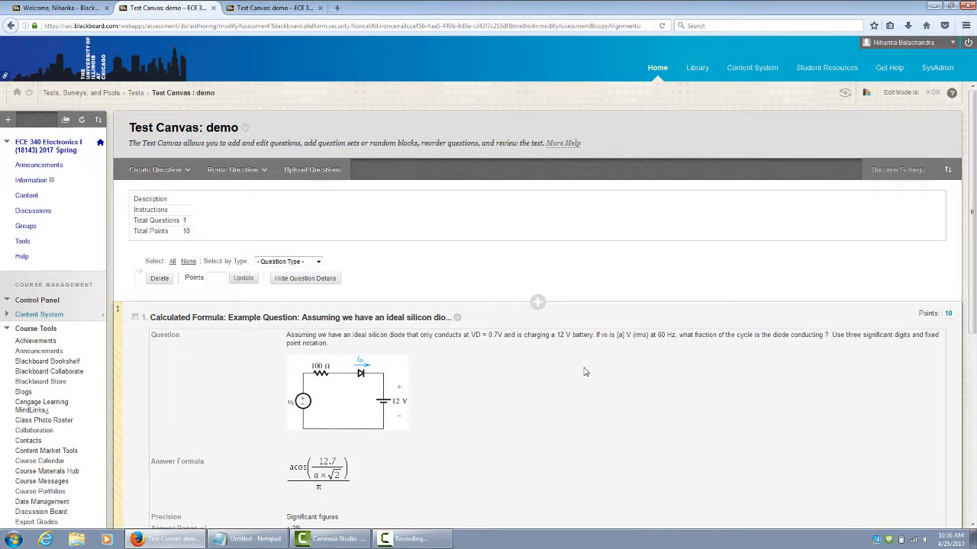
- Edit the silicon diode calculated formula question and continue past the variable definitions to its answer sets and feedback
scroll(584, 371, "down", 2)
scroll(583, 371, "down", 1)
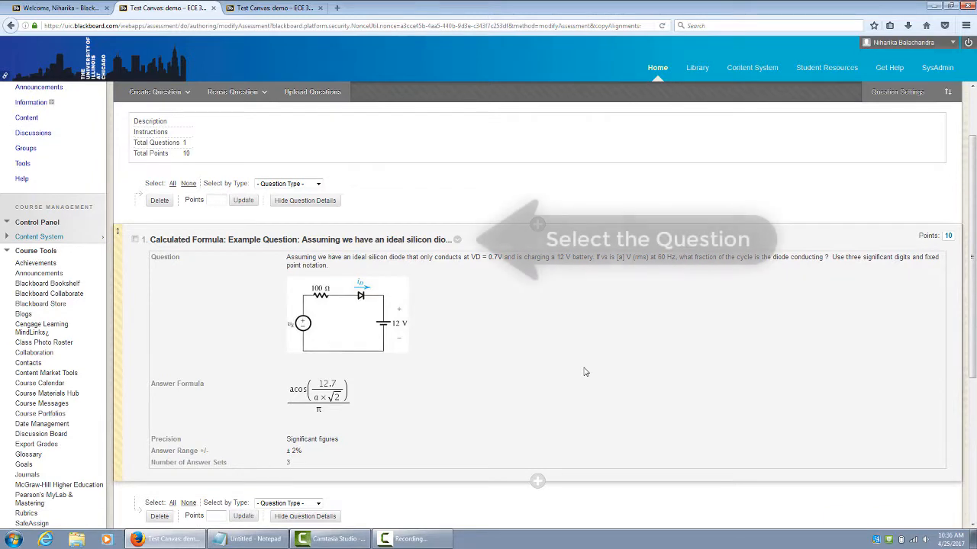
left_click(457, 239)
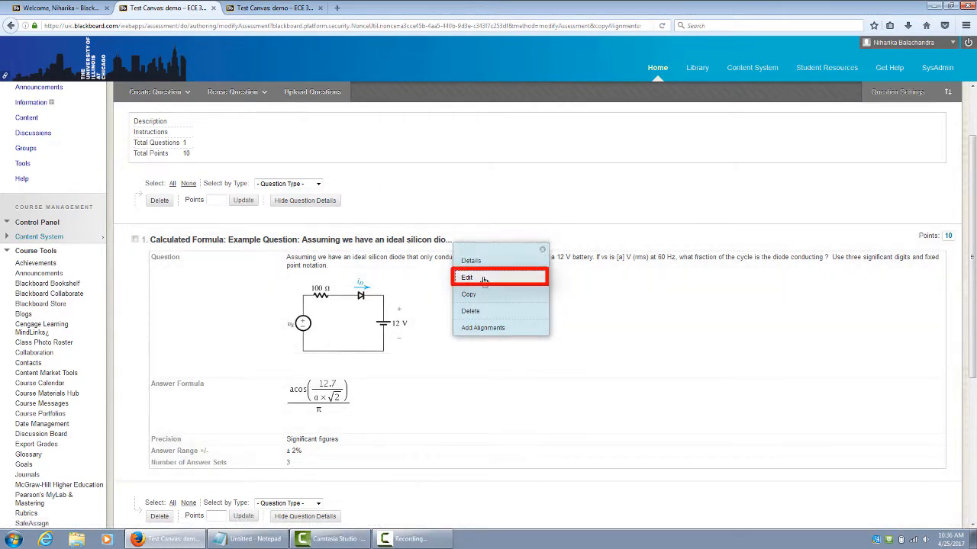
left_click(467, 277)
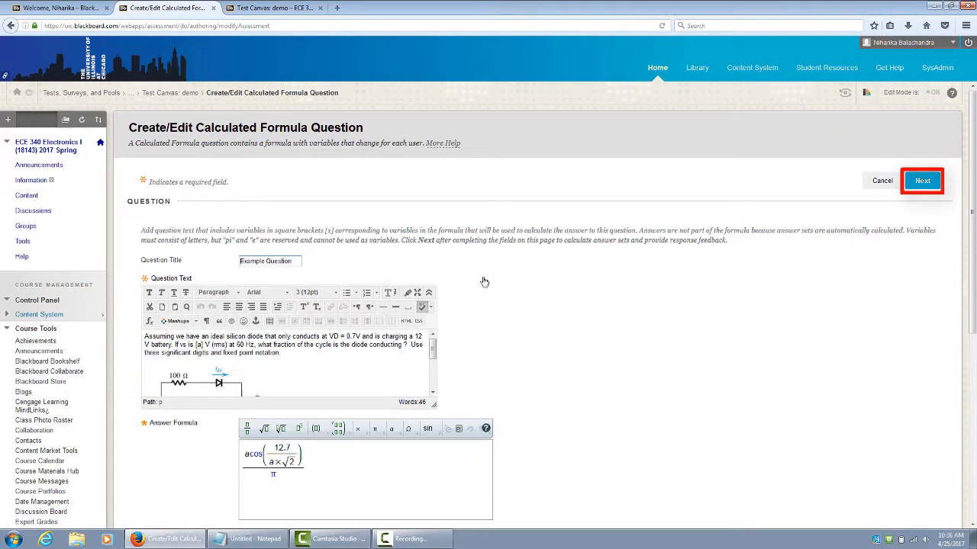
left_click(930, 182)
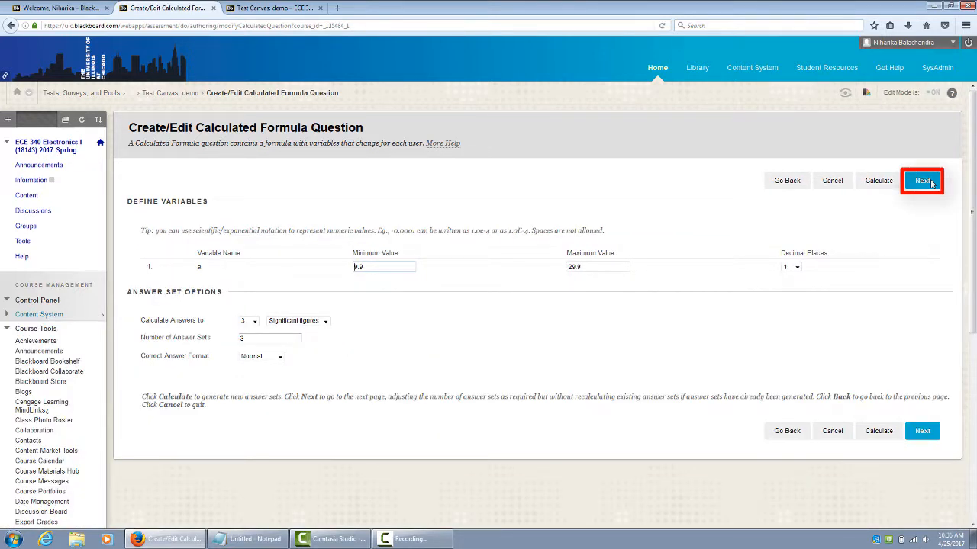
left_click(922, 183)
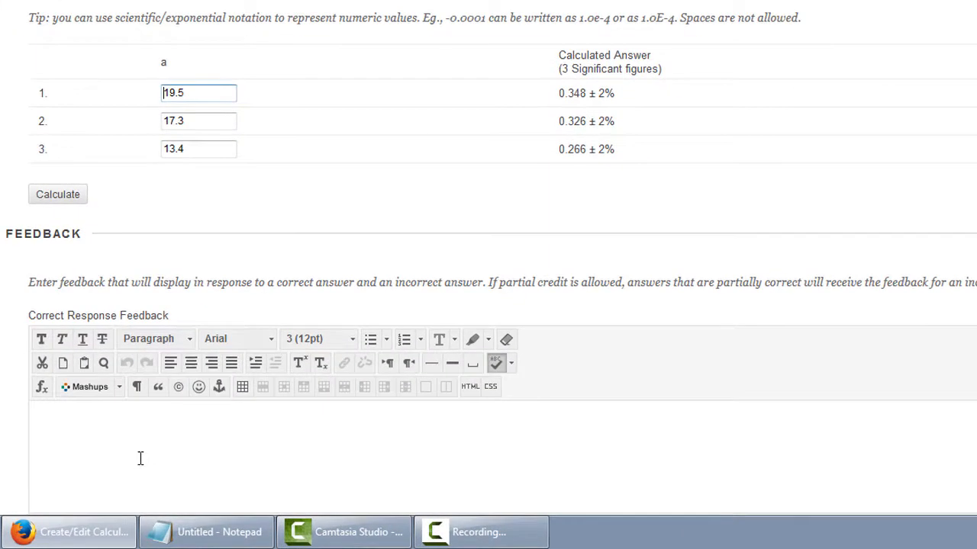
- Enter "Correct answer !!!" as the correct response feedback
left_click(215, 489)
type("Cor")
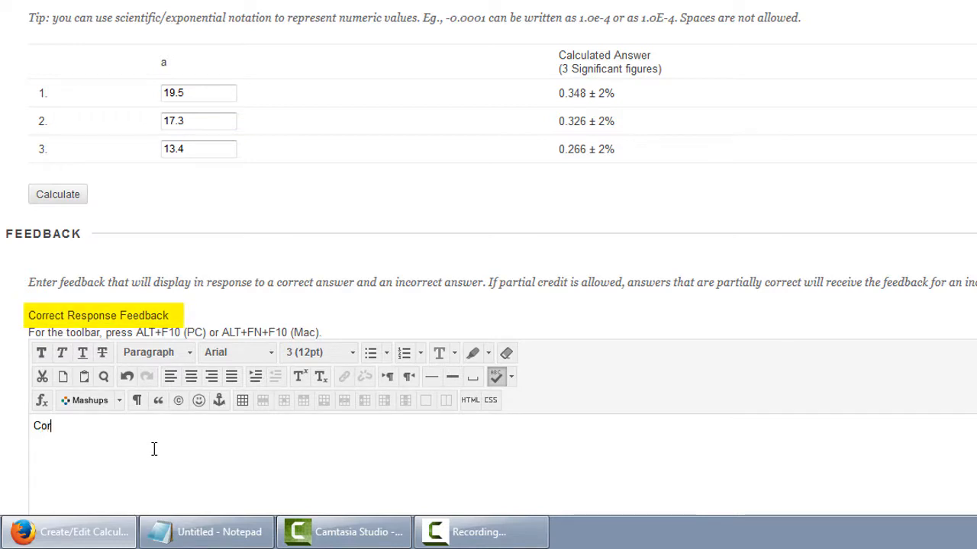
type("rect answer !!!")
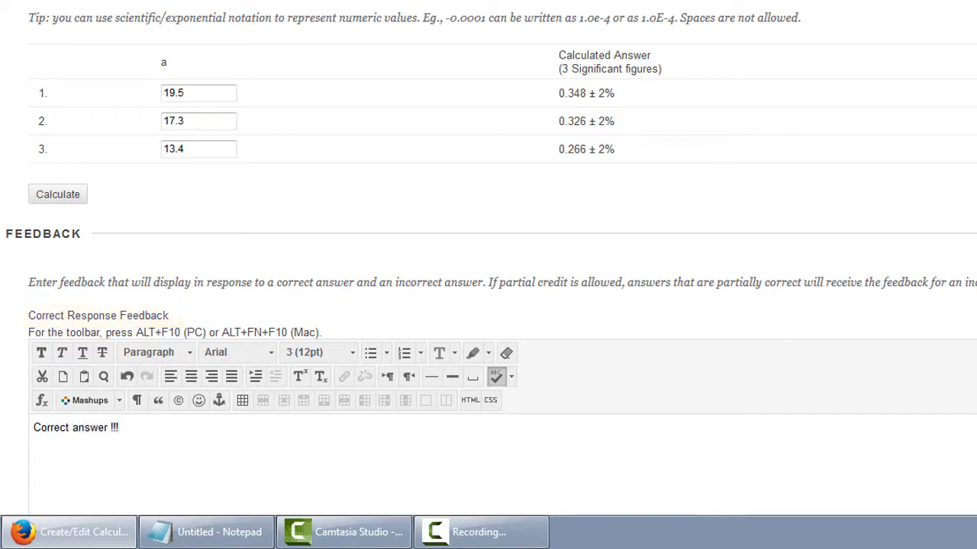
- Enter "Check definition of "RMS voltage," and example 4.1 of textbook." as the incorrect response feedback
scroll(153, 449, "down", 2)
scroll(488, 305, "down", 4)
left_click(94, 473)
type("Ch")
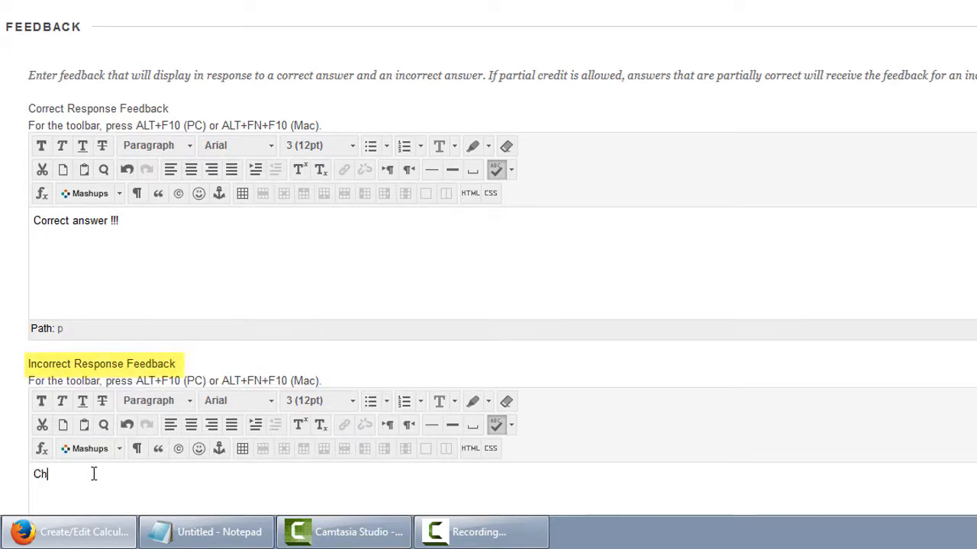
type("eck definition of \"RMS")
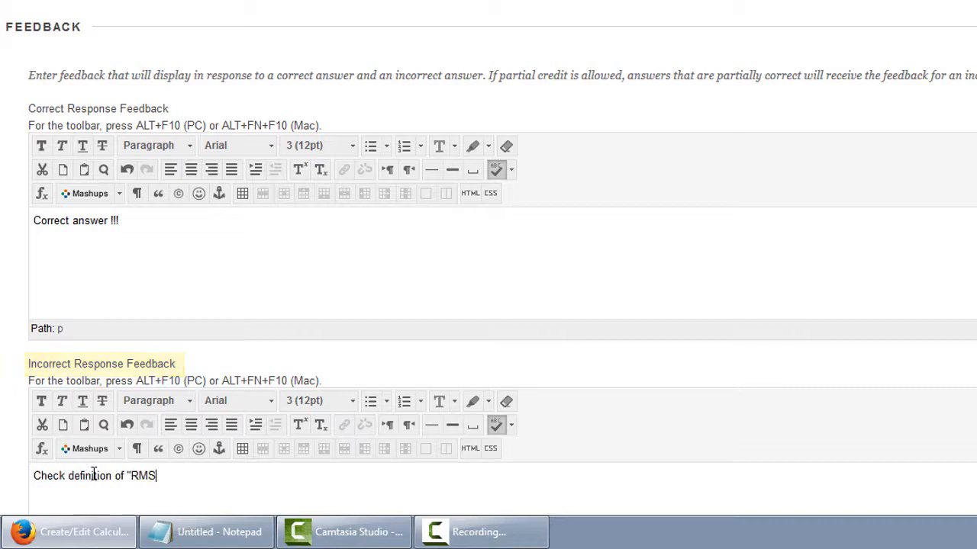
type(" voltage,\" and example 4.")
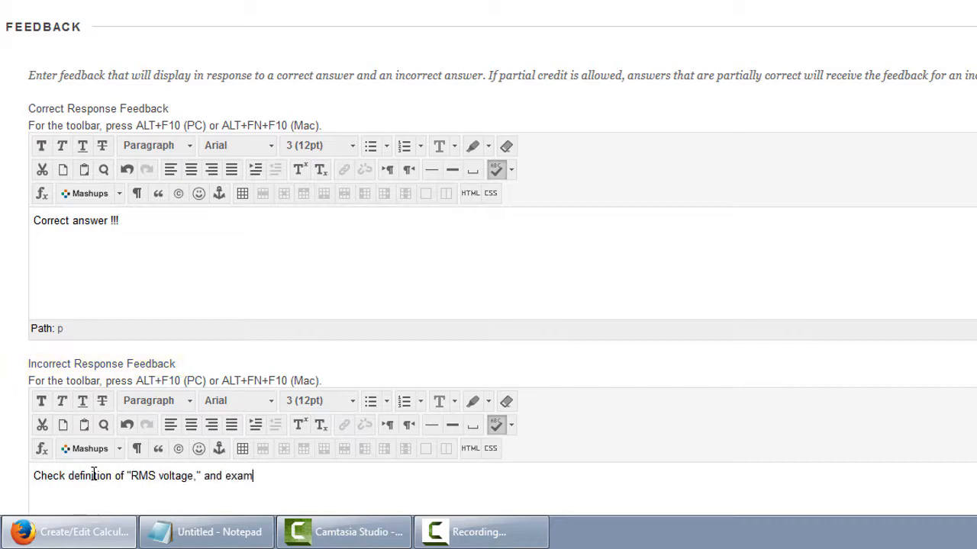
type("1 of textbook.")
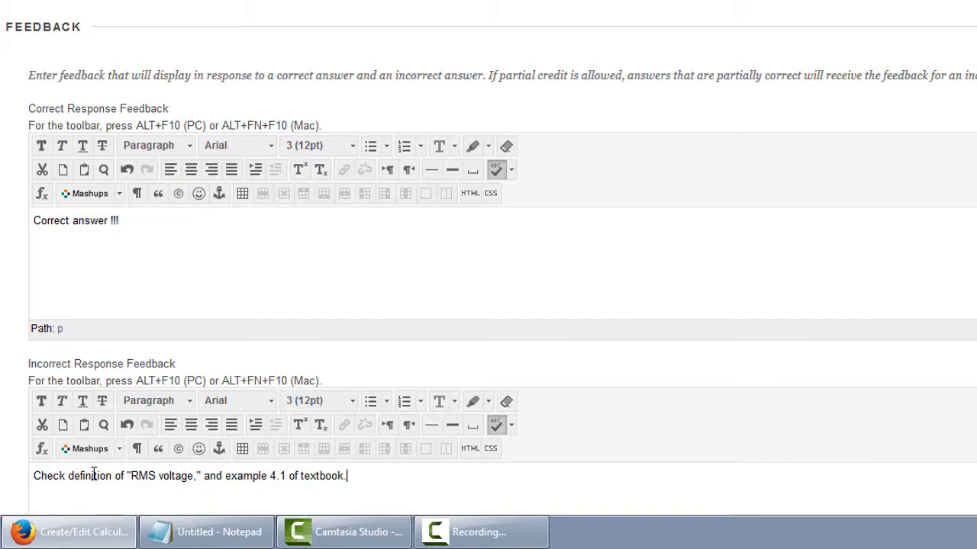